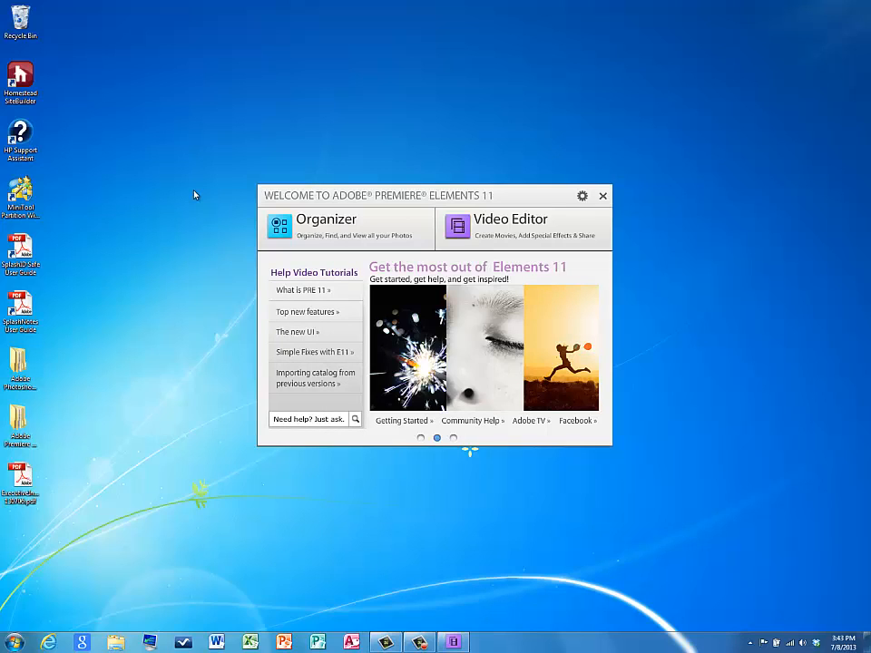
Start a new video project in the Video Editor from the welcome screen.
click(496, 227)
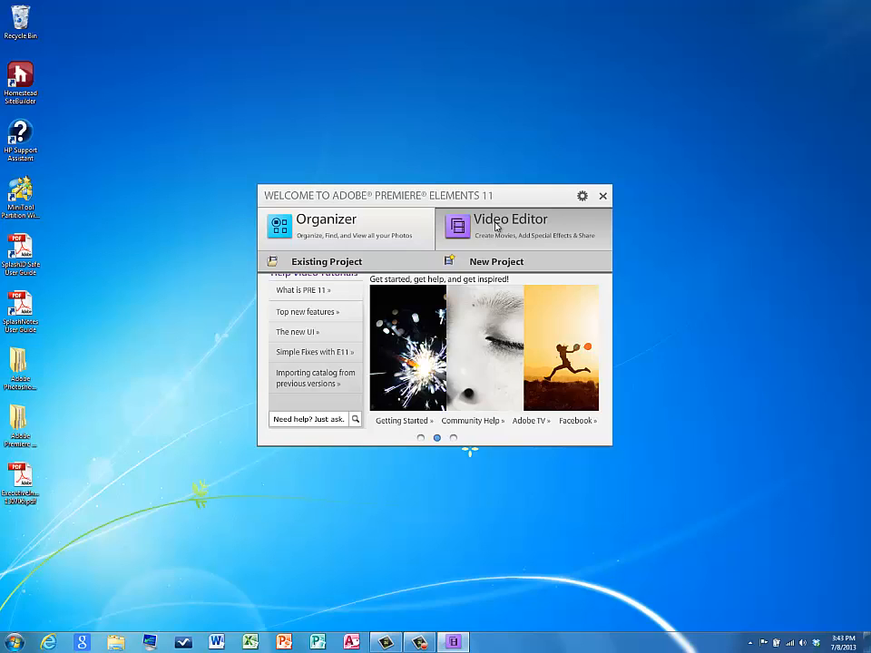
click(500, 255)
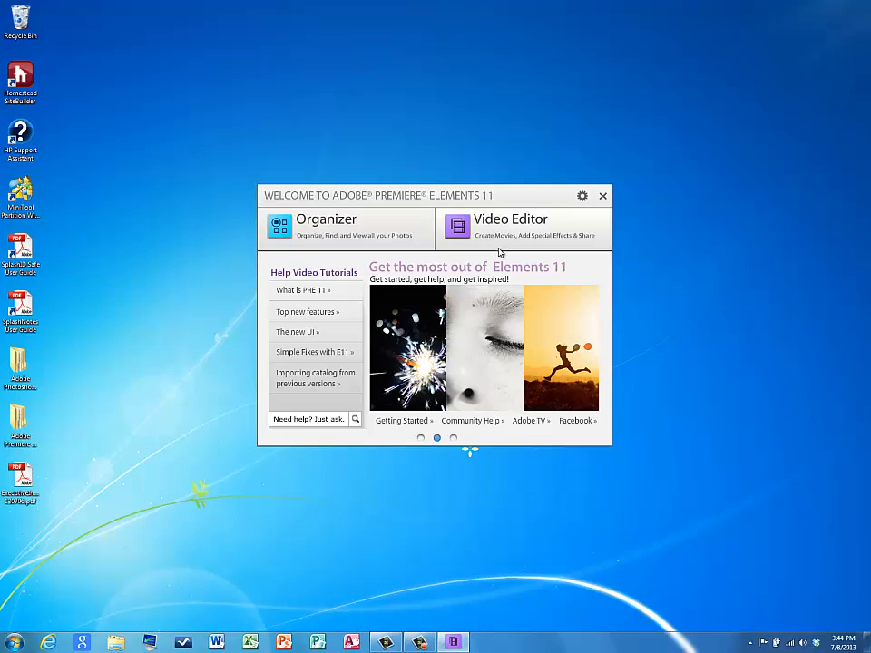
click(487, 227)
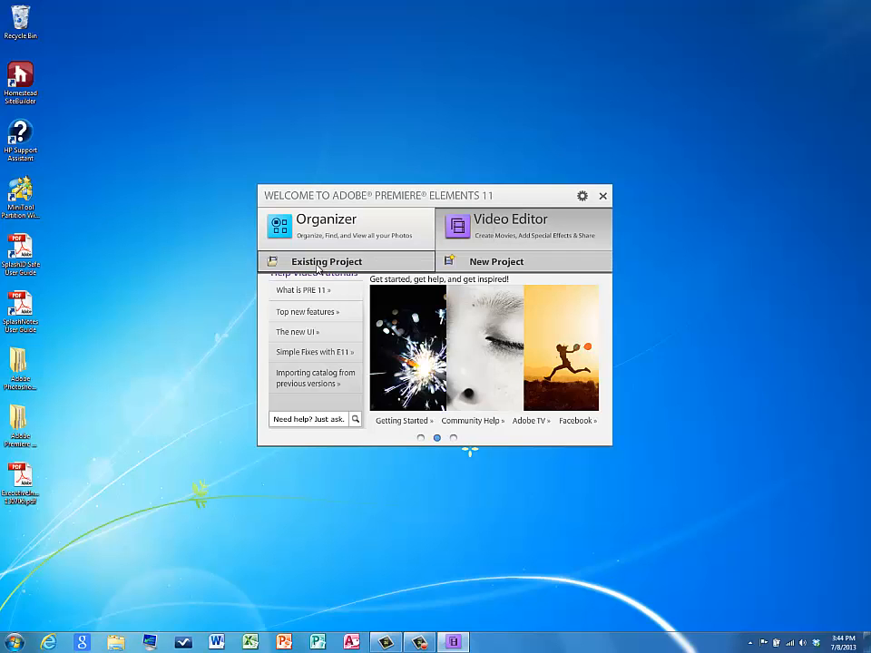
click(495, 262)
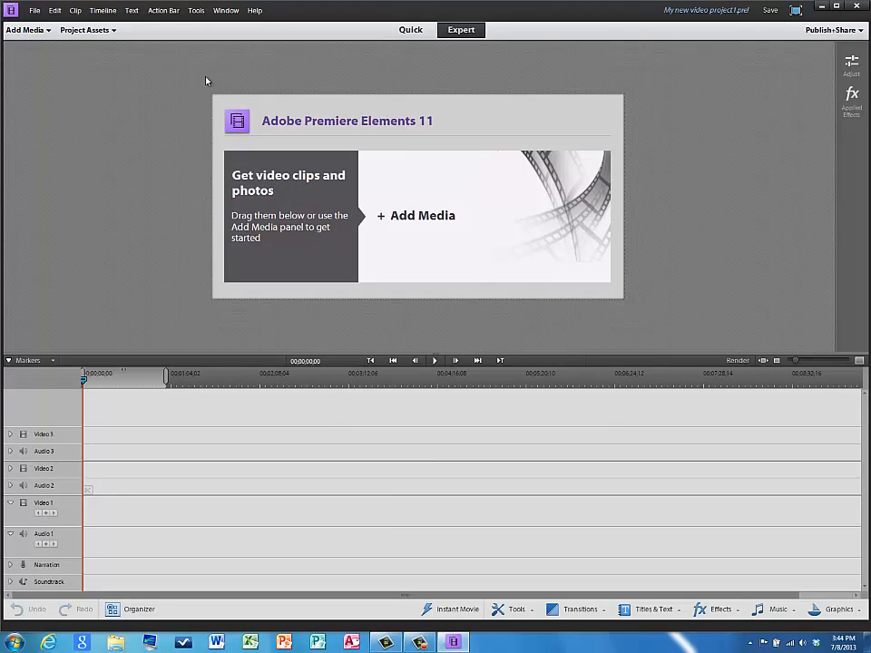
Import "Feeding 5000 English.avi" from the Mission Casts folder and place it at the start of the Video 1 and Audio 1 tracks.
click(420, 218)
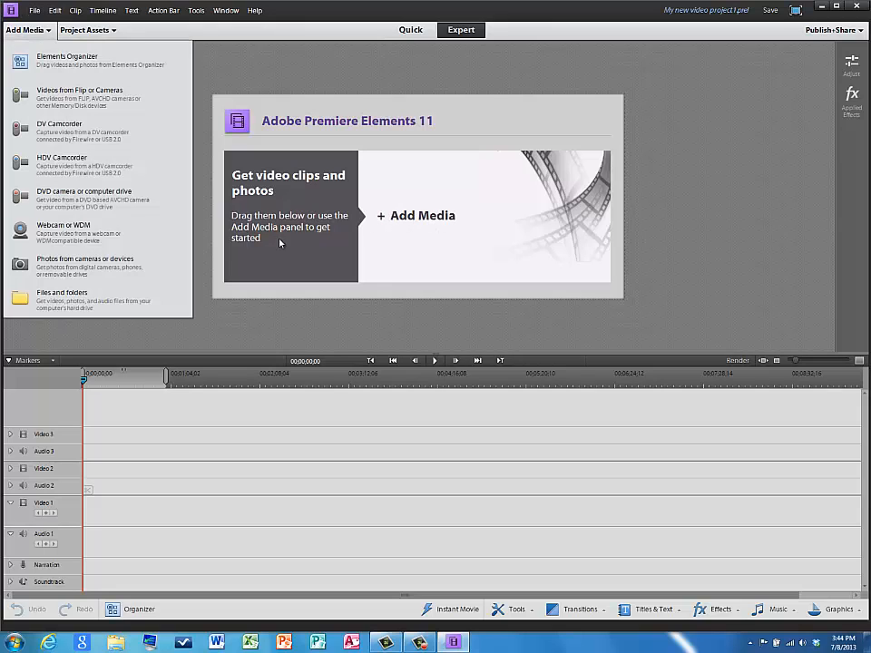
click(62, 296)
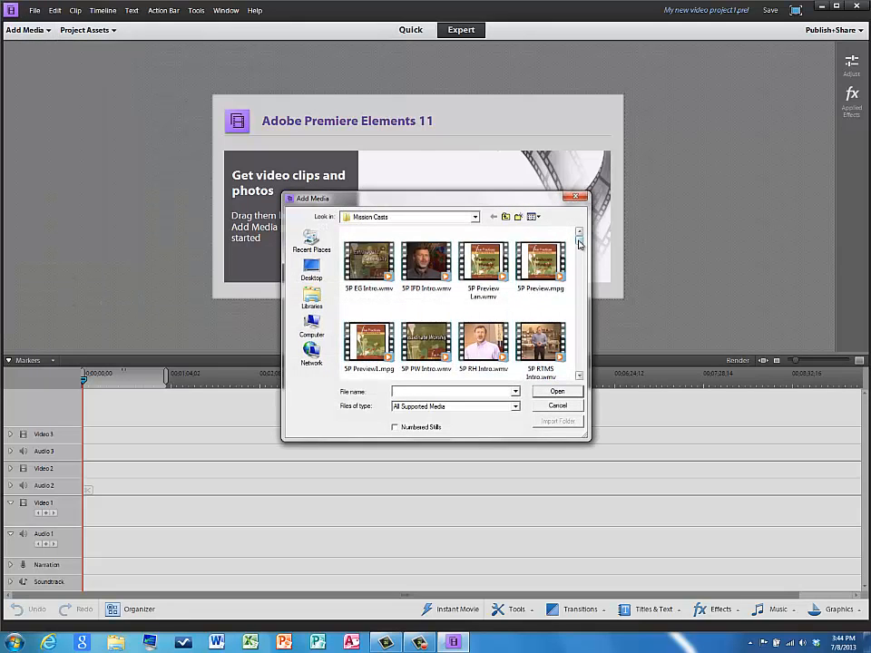
drag(580, 243, 578, 288)
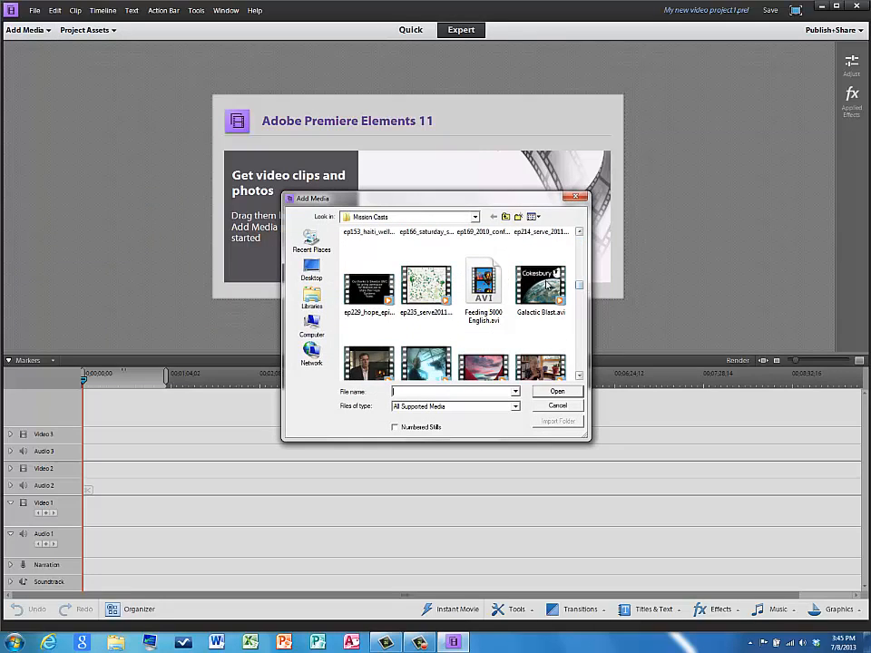
click(483, 287)
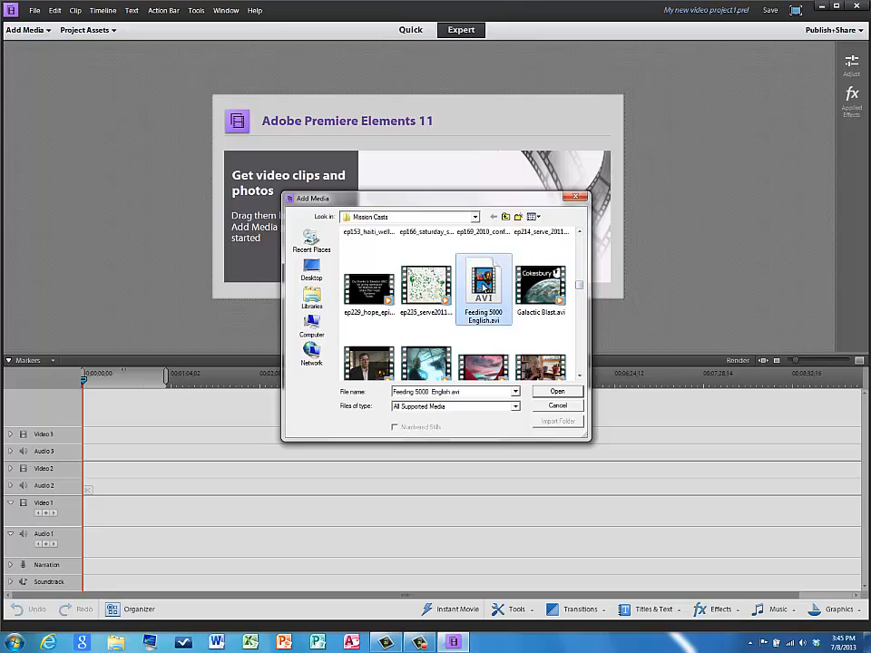
click(553, 392)
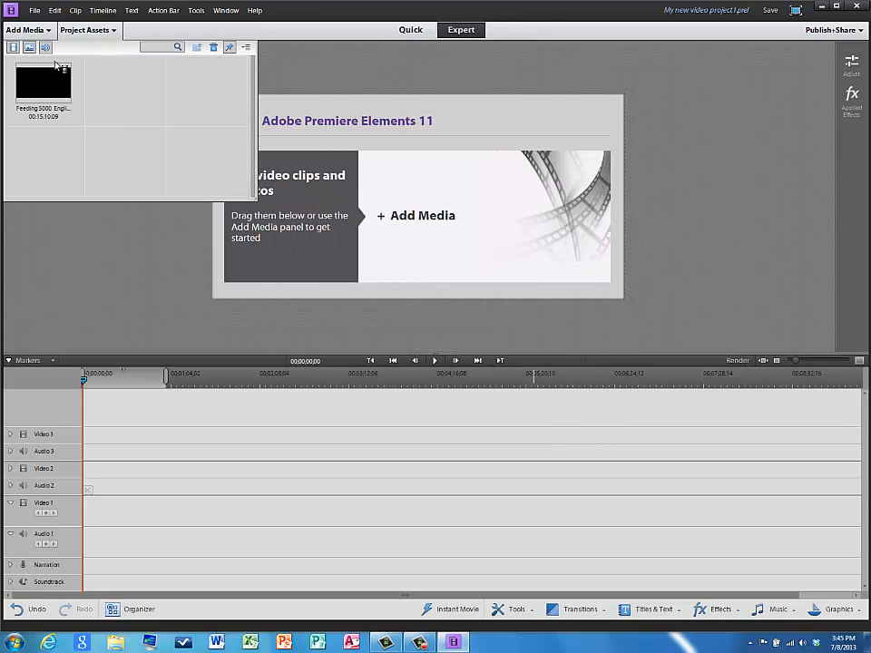
click(38, 79)
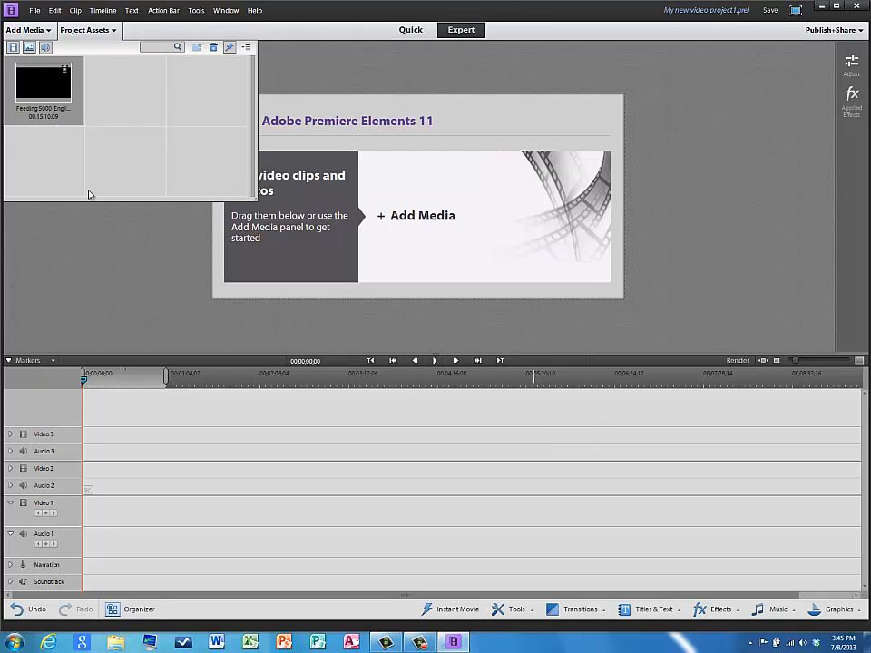
mouse_move(120, 381)
mouse_down()
mouse_move(111, 495)
mouse_move(87, 532)
mouse_up()
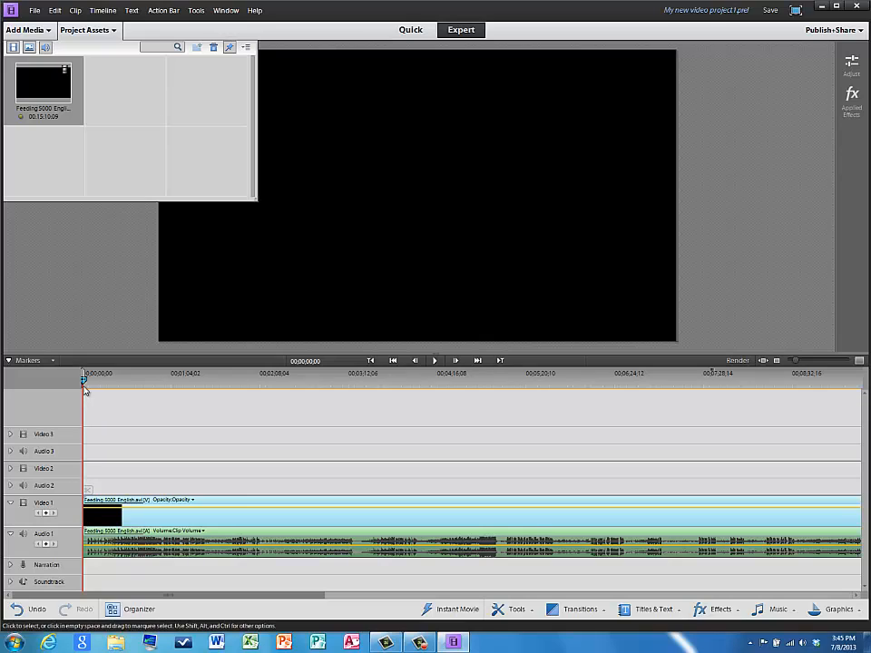
Position the playhead at 00;06;01;11 and trim the beginning of the Feeding 5000 clip up to it.
drag(87, 405, 586, 413)
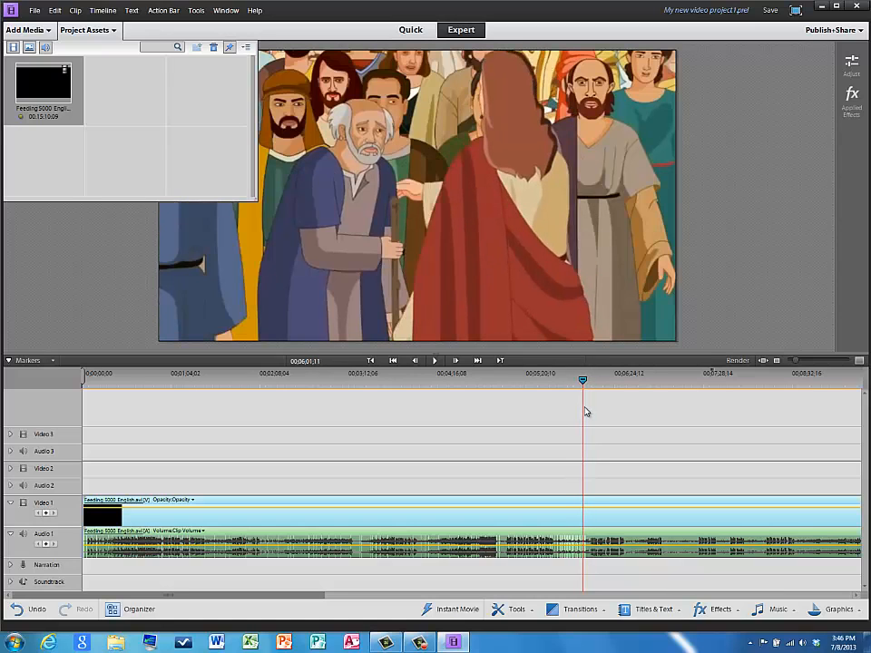
click(86, 30)
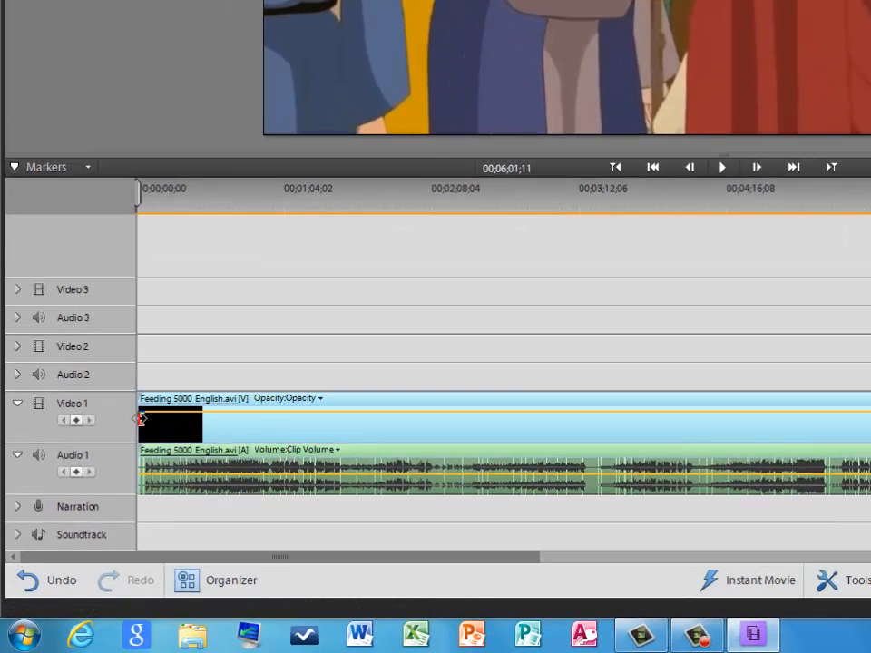
drag(140, 419, 698, 414)
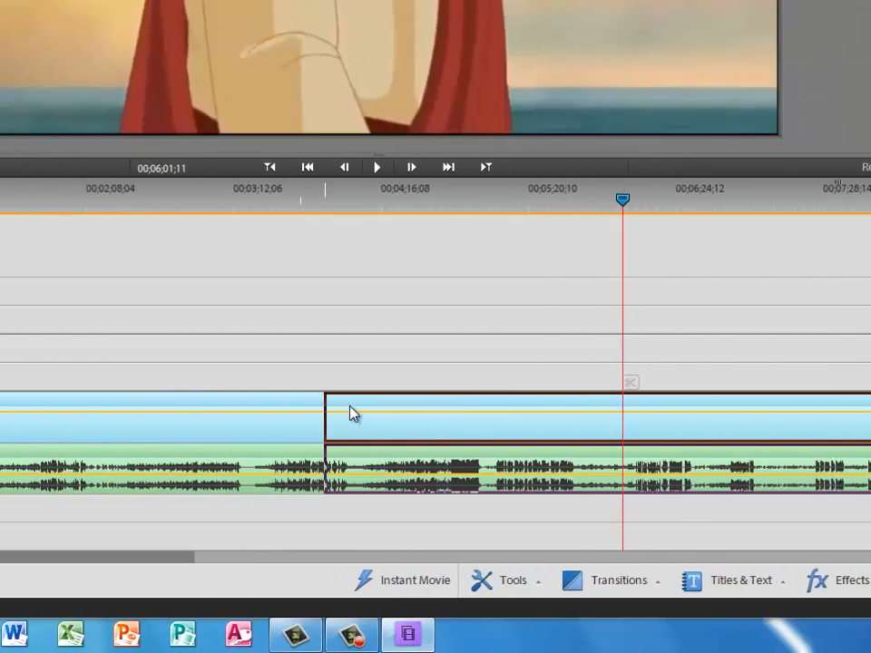
drag(354, 414, 605, 410)
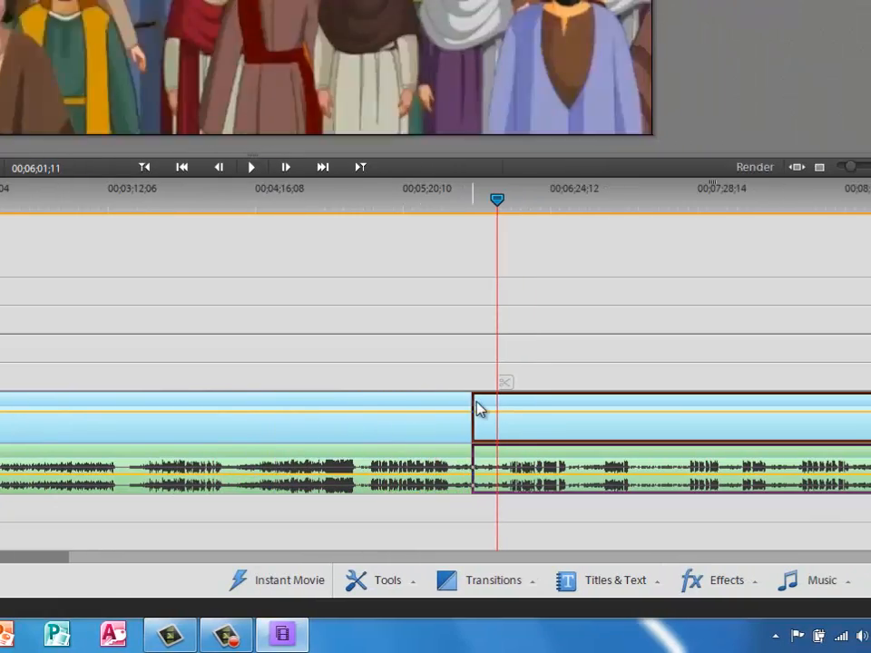
drag(478, 409, 497, 410)
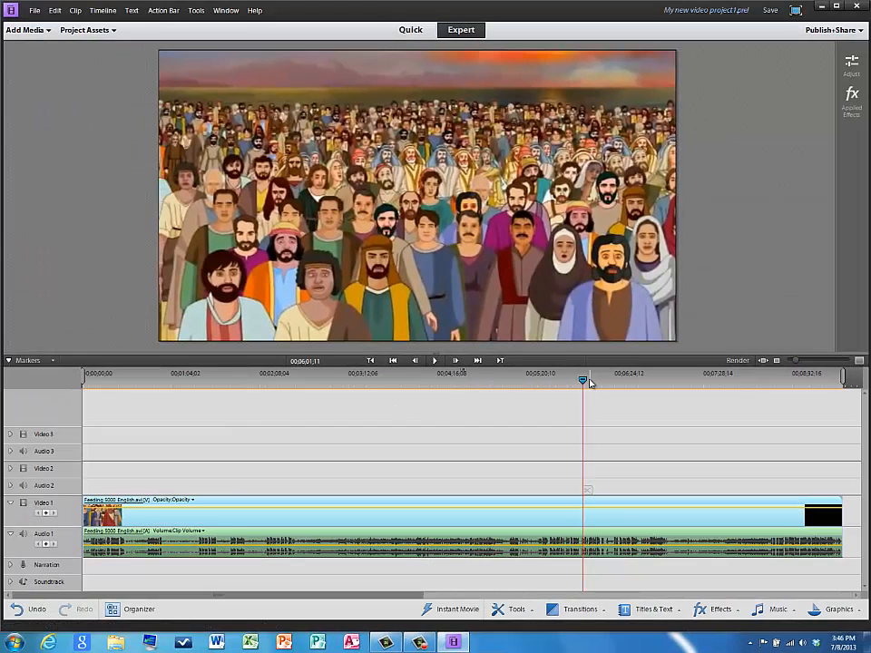
Return the playhead to 00;00;00;00 and apply Fade In Audio and Video to the trimmed clip.
drag(582, 381, 81, 432)
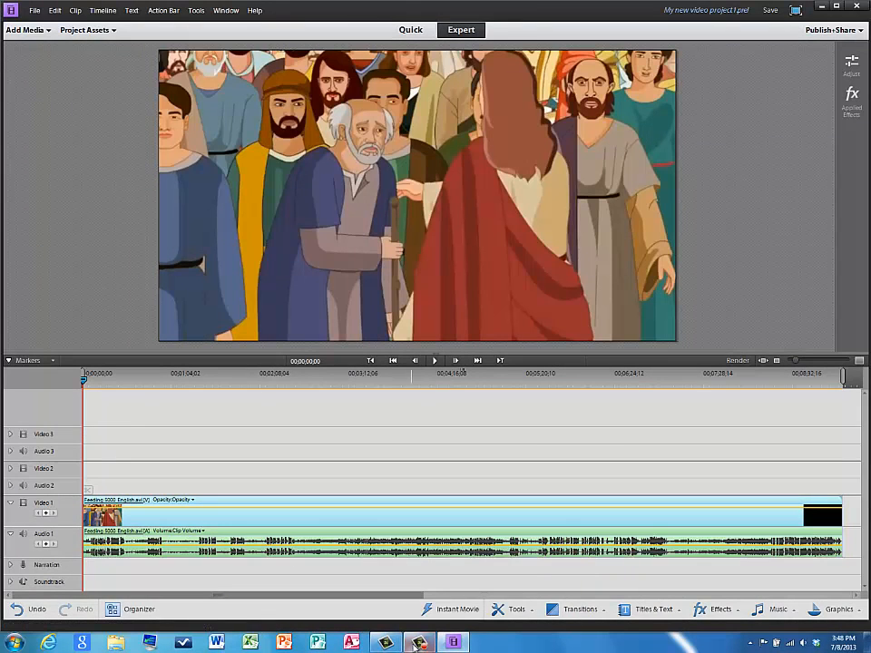
mouse_move(418, 644)
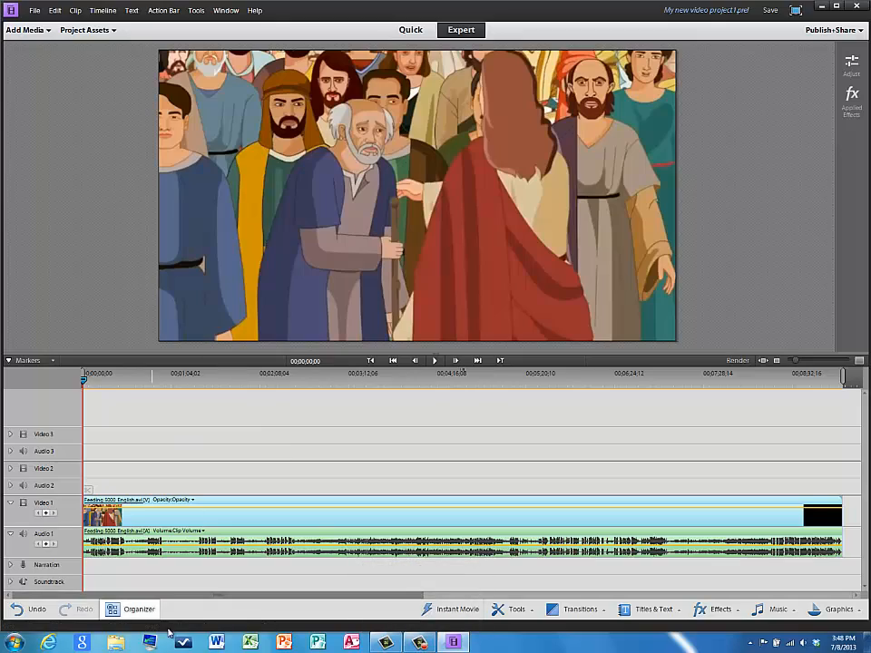
right_click(137, 517)
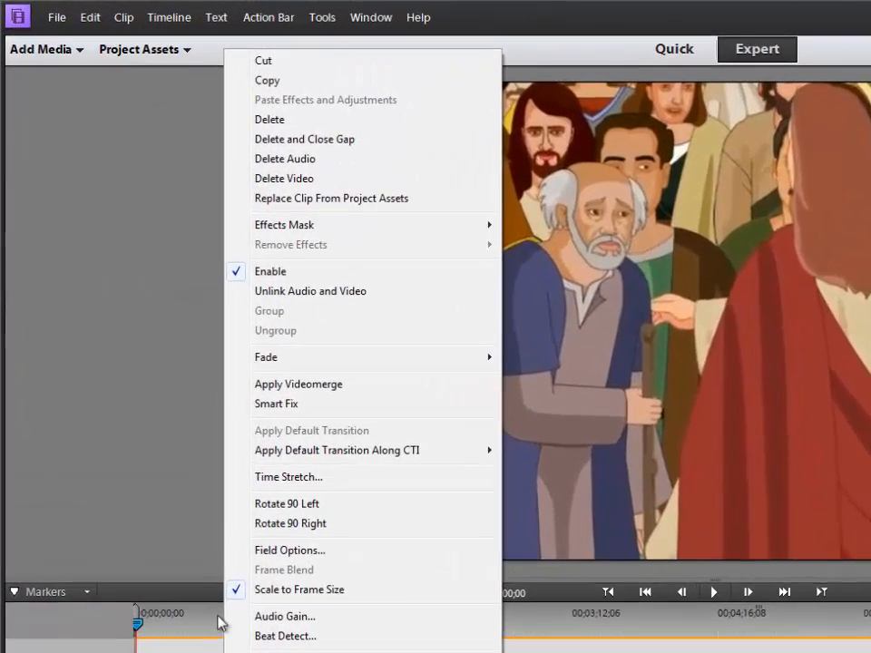
mouse_move(289, 358)
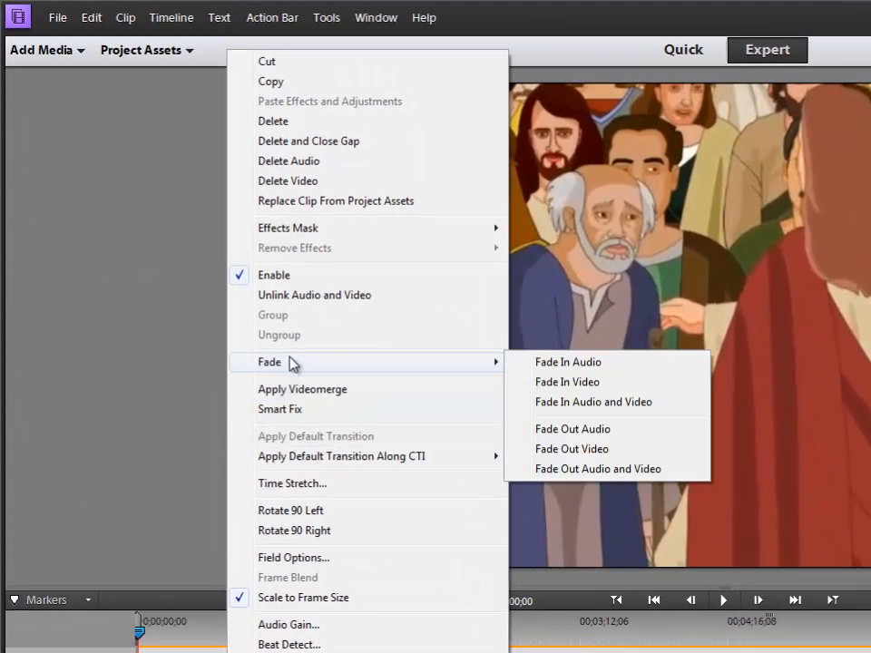
click(568, 404)
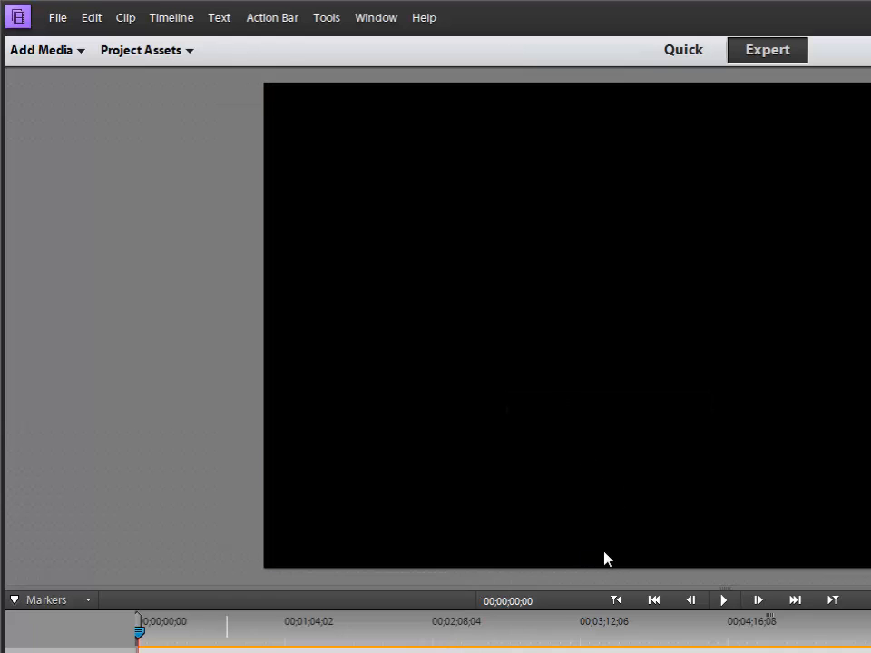
Preview the clip, split it at 00;00;30;19, and trim the start of the second segment up to 00;00;40;26.
click(724, 601)
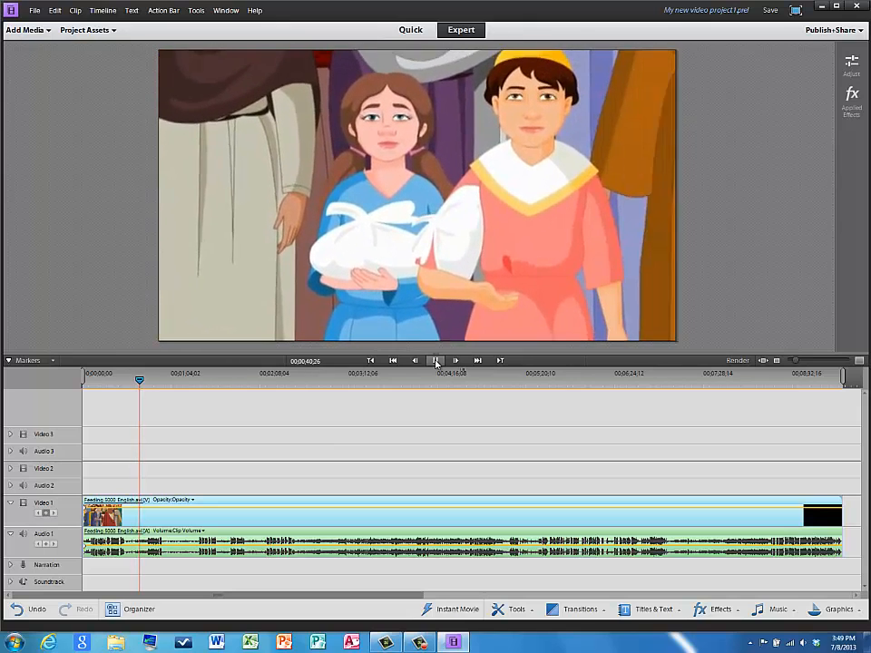
click(436, 361)
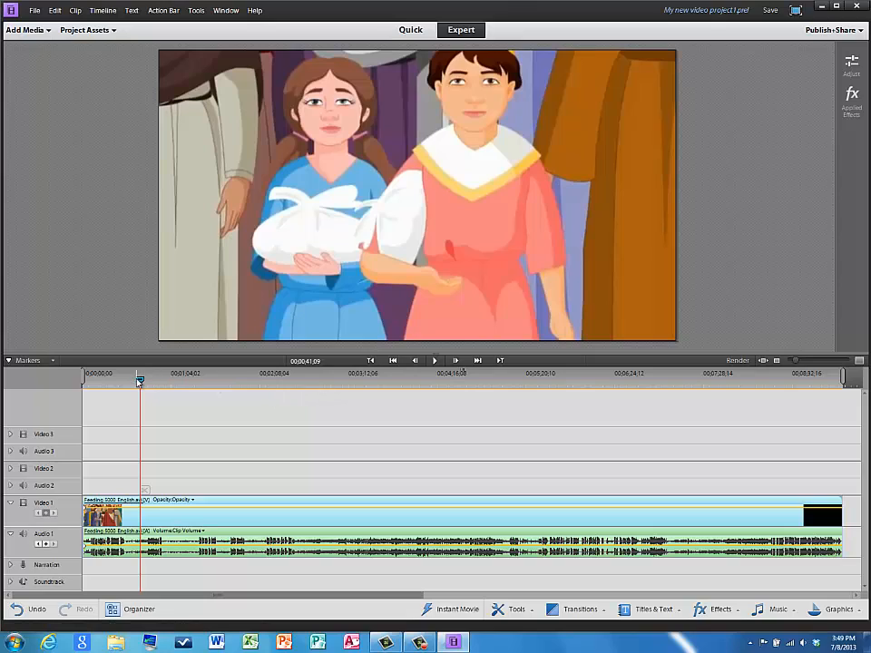
drag(139, 383, 124, 386)
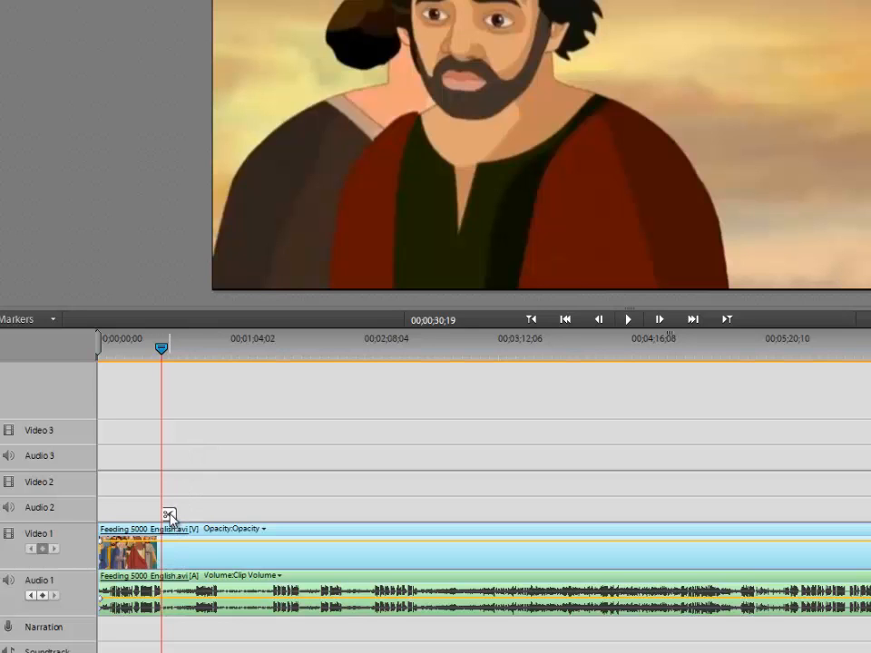
click(167, 515)
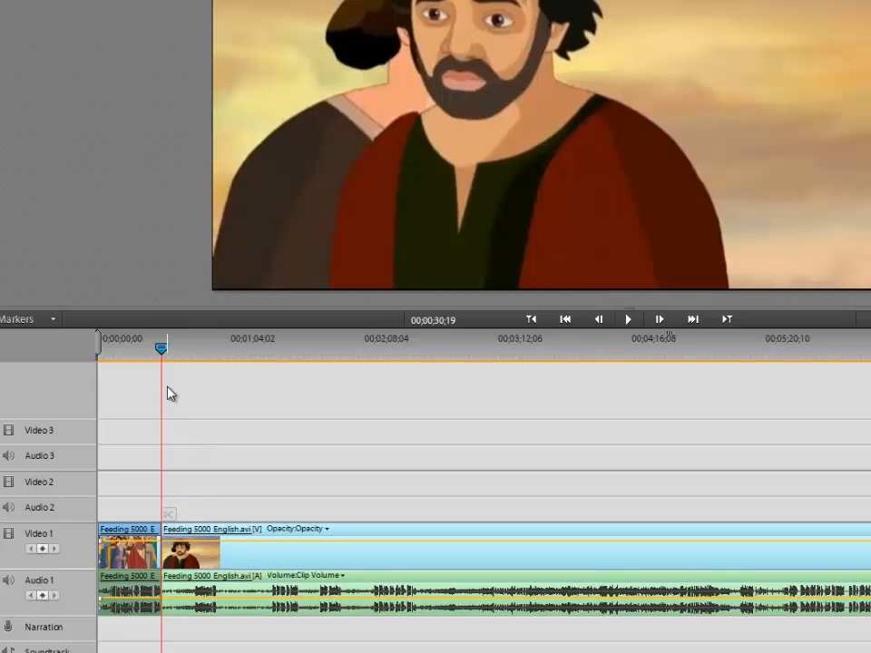
drag(163, 352, 184, 361)
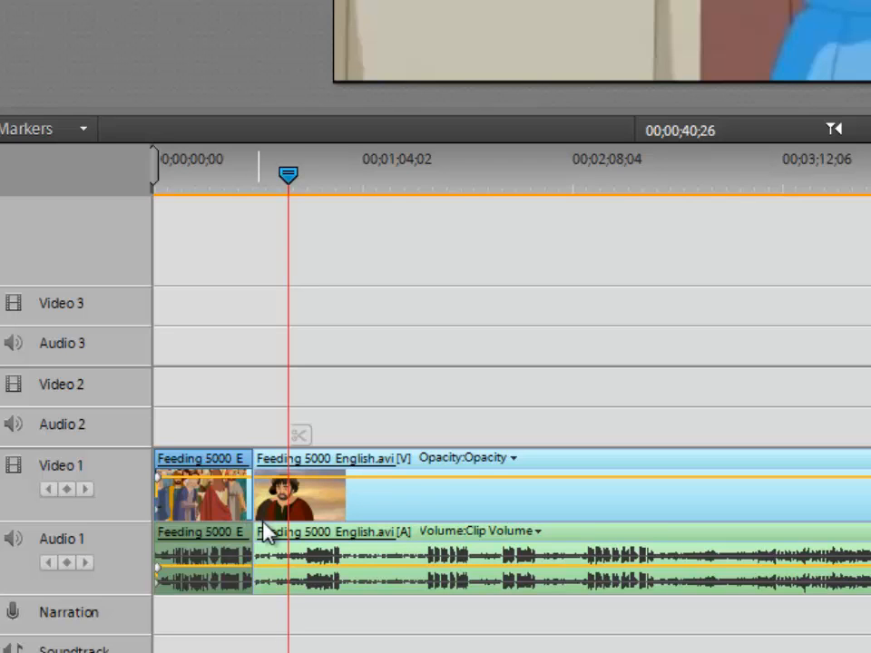
drag(265, 532, 296, 532)
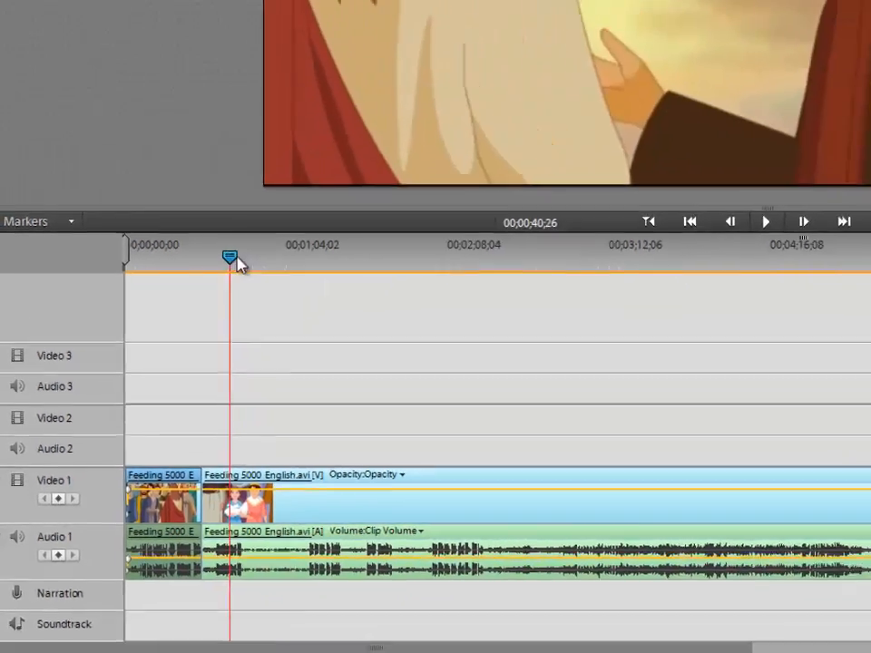
Review the second segment, split it at 00;00;47;16, and trim the beginning of the remaining clip at about one minute.
drag(291, 173, 328, 176)
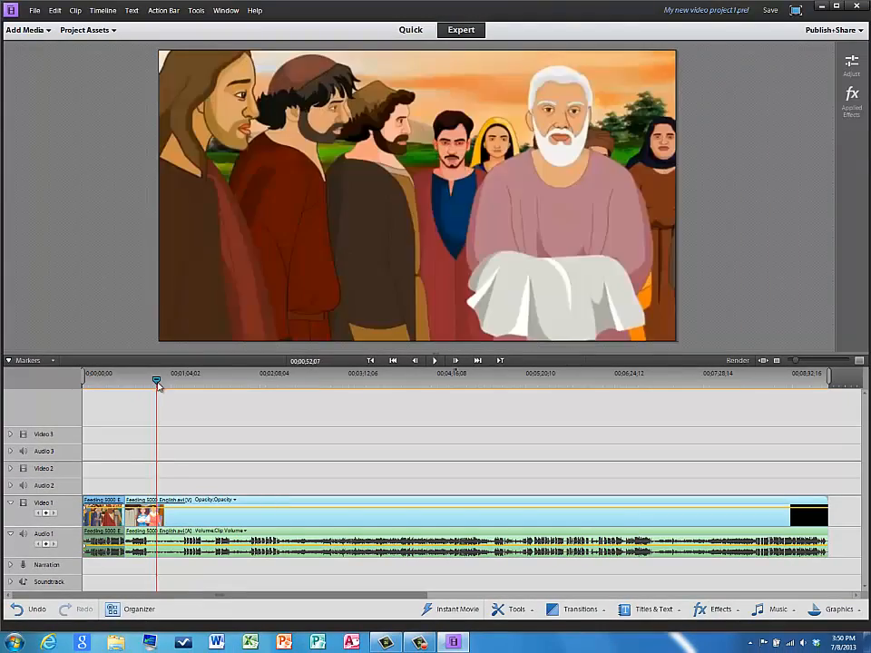
drag(158, 385, 127, 388)
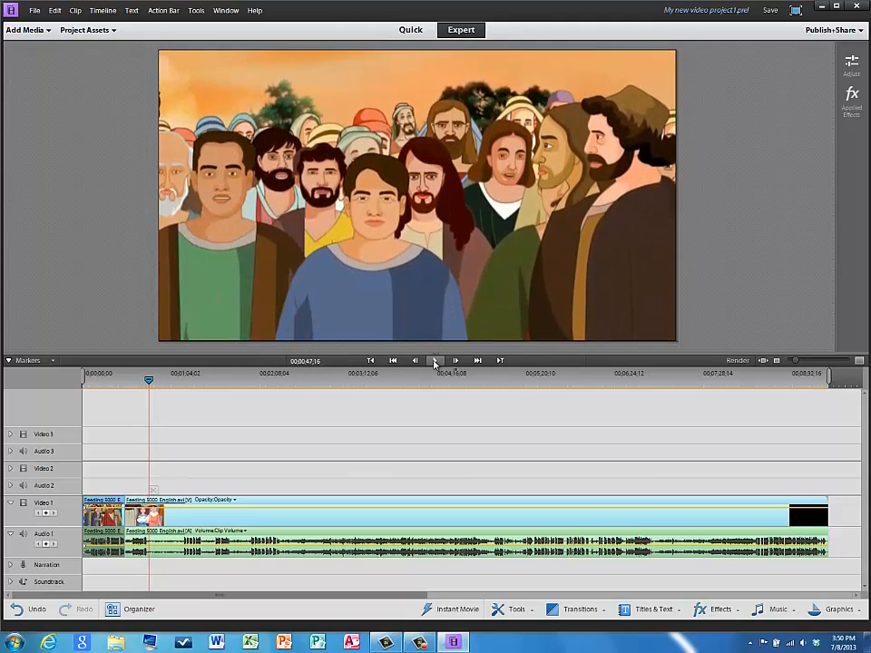
click(434, 361)
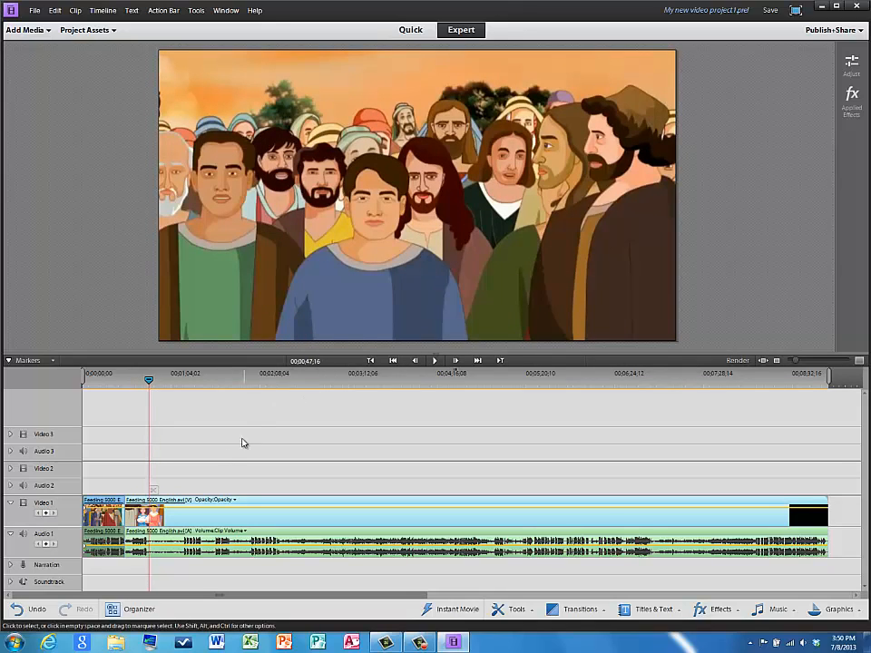
click(154, 491)
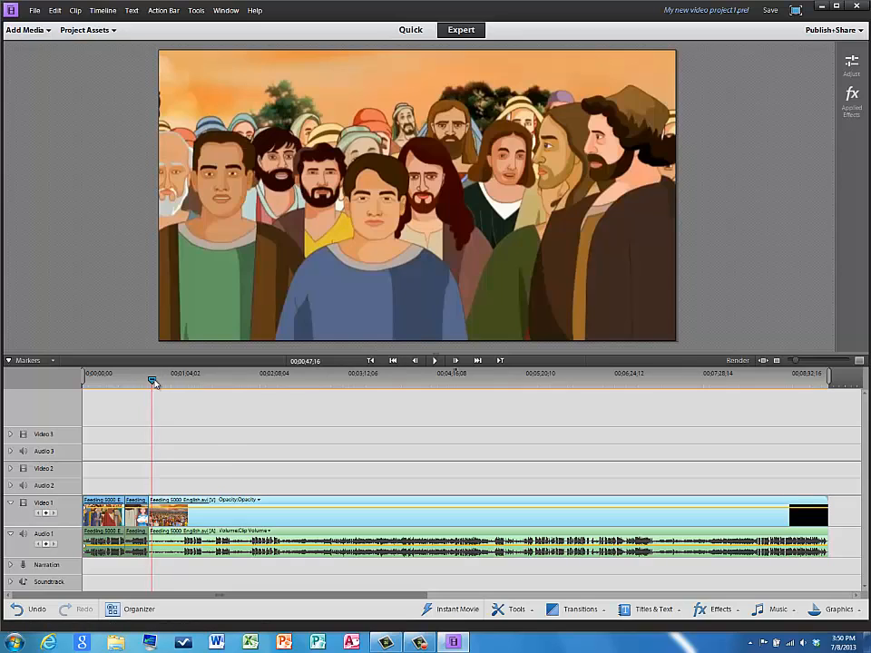
drag(154, 383, 171, 393)
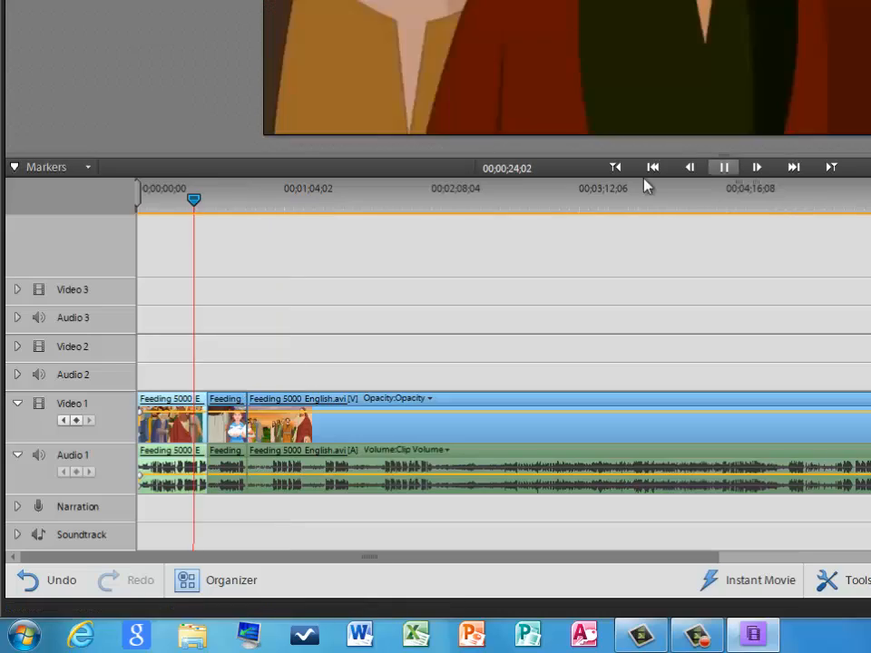
Play the edited sequence from before the first cut through both cuts, and stop at 00;01;12;12.
drag(194, 199, 182, 202)
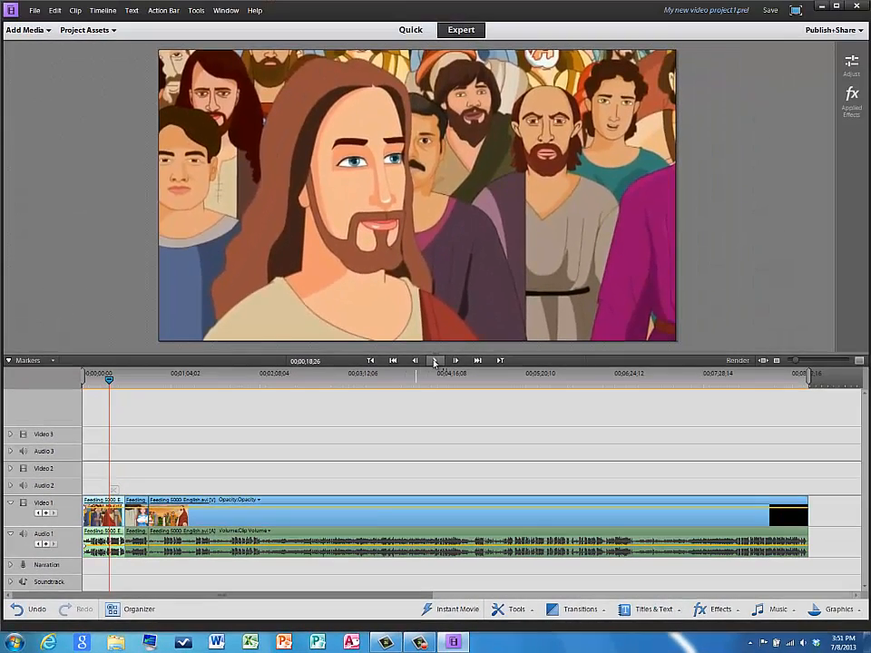
click(434, 362)
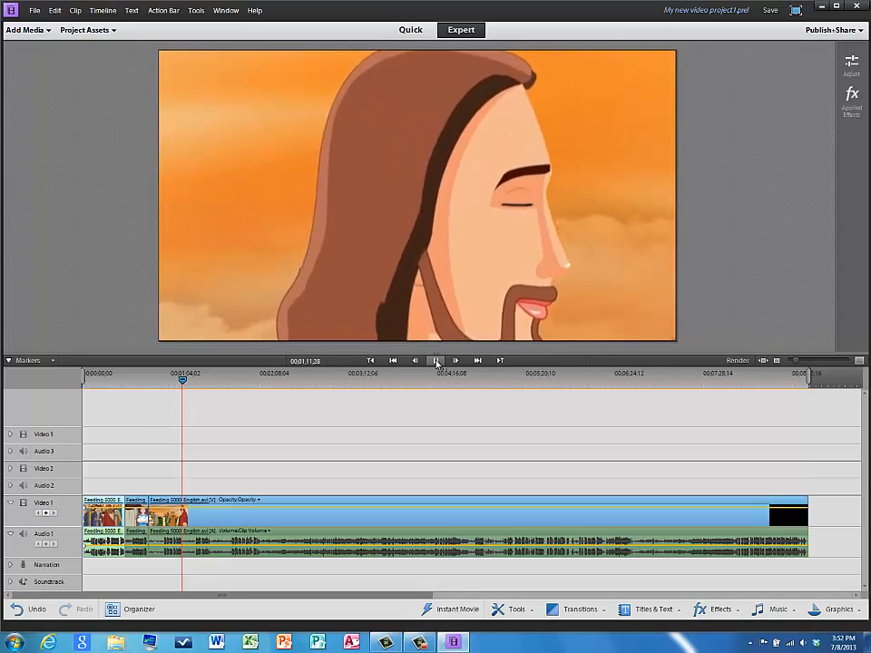
click(436, 362)
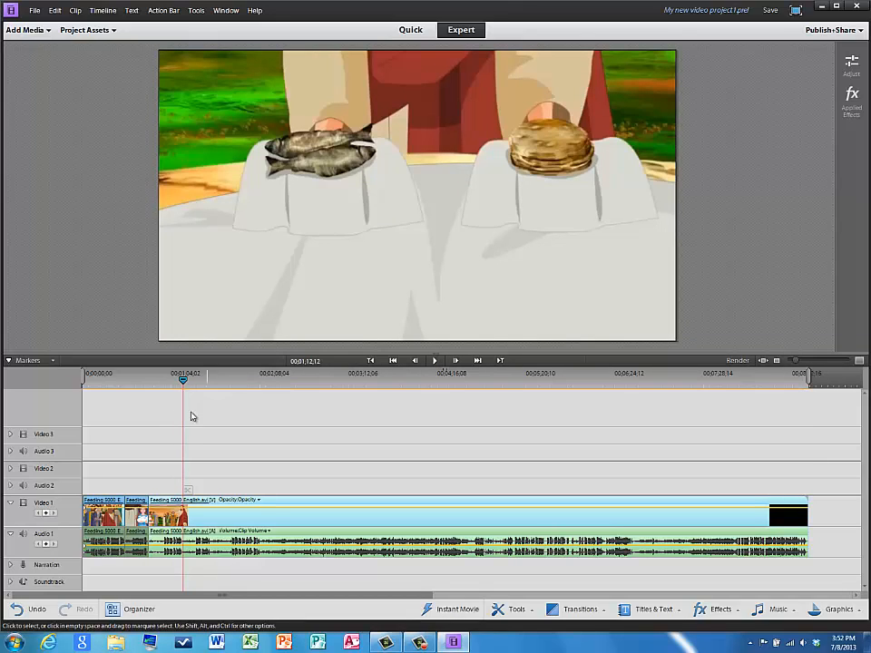
Split the clip at 00;01;10;23 and trim the start of the remaining segment up to 00;02;23;03.
drag(184, 382, 181, 382)
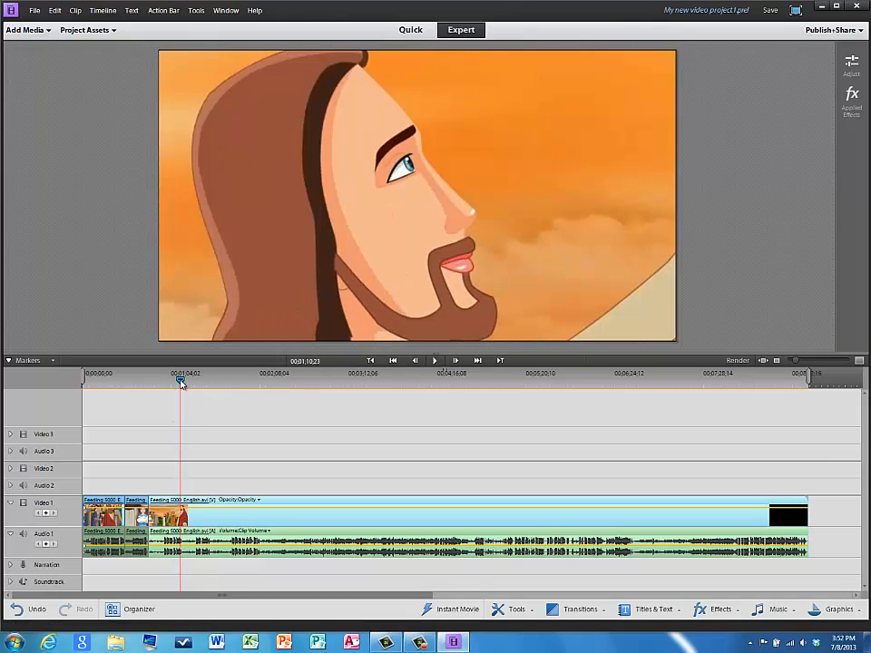
click(184, 491)
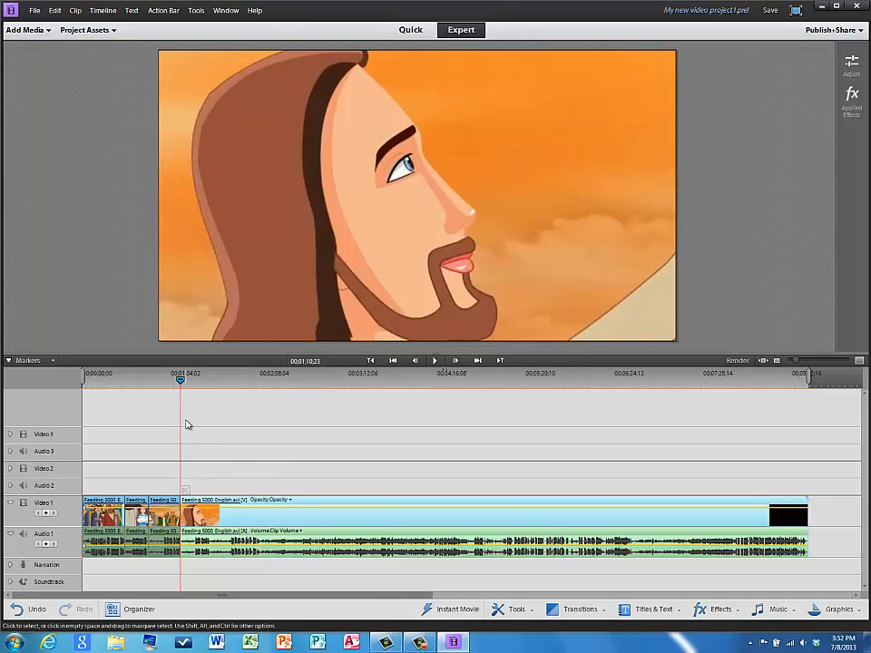
drag(181, 382, 282, 402)
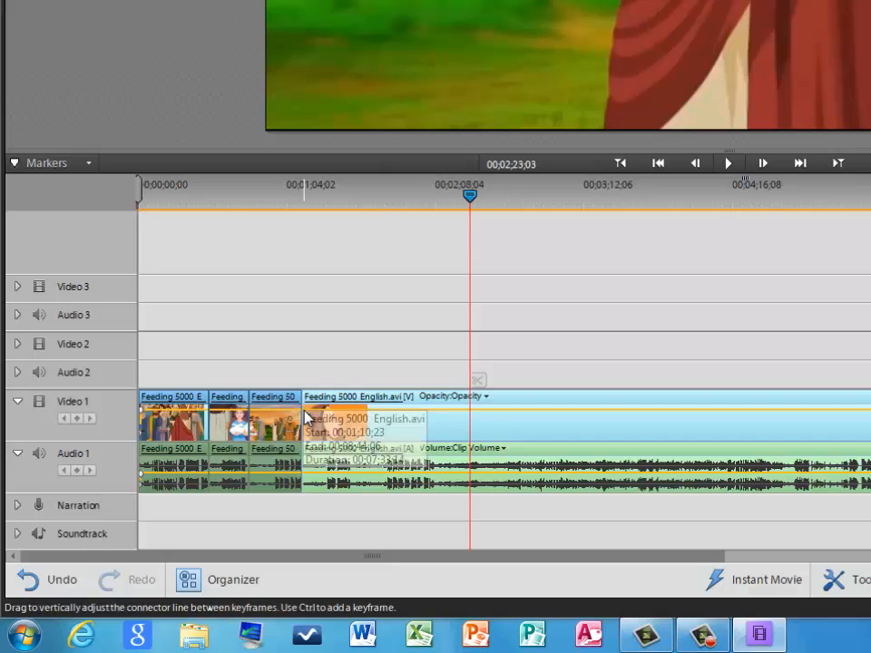
drag(311, 410, 473, 409)
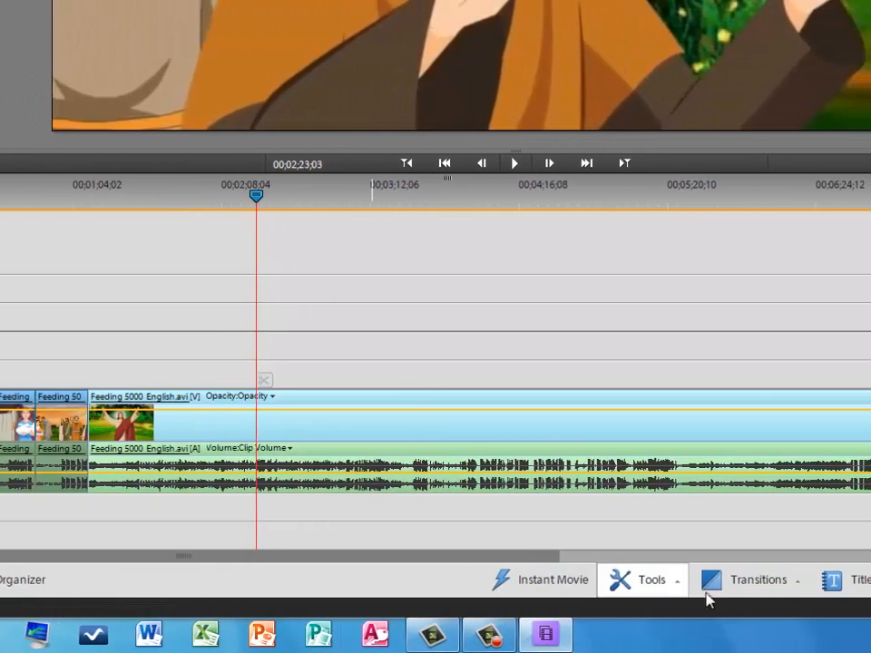
Add a Curtain transition at the cut between the third and fourth clips, with 1 sec duration and Between clips alignment.
click(694, 585)
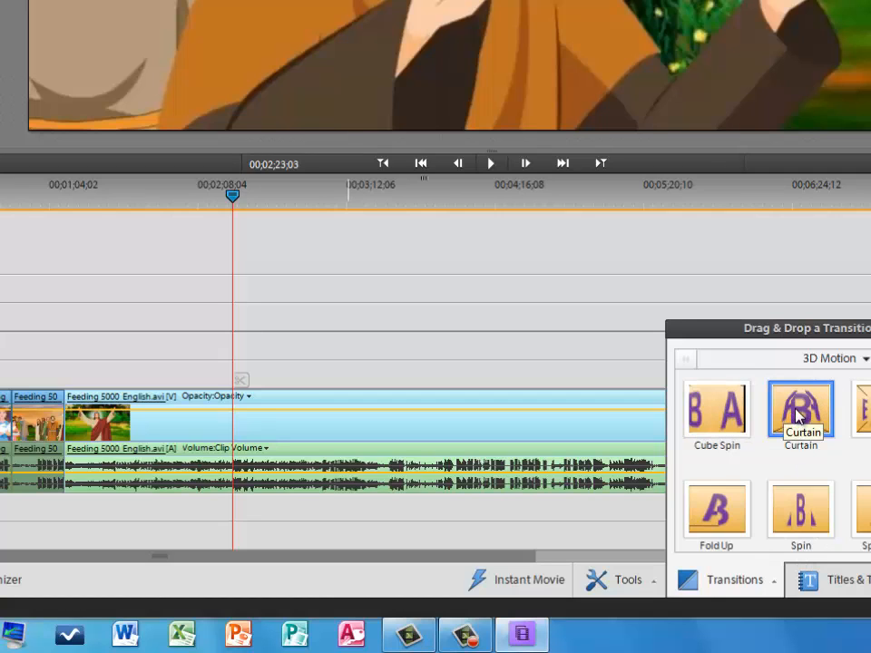
drag(797, 419, 336, 414)
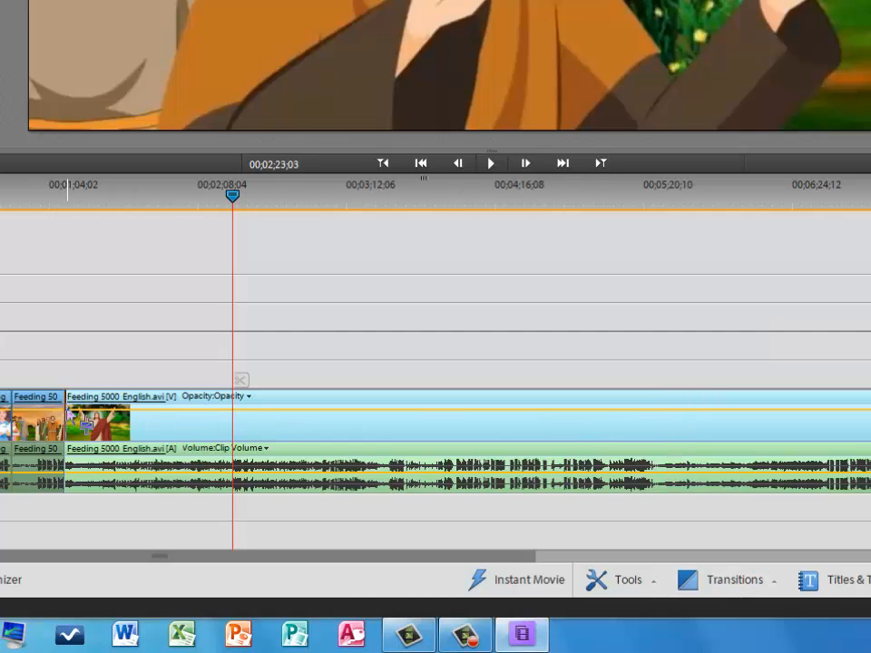
drag(70, 414, 71, 415)
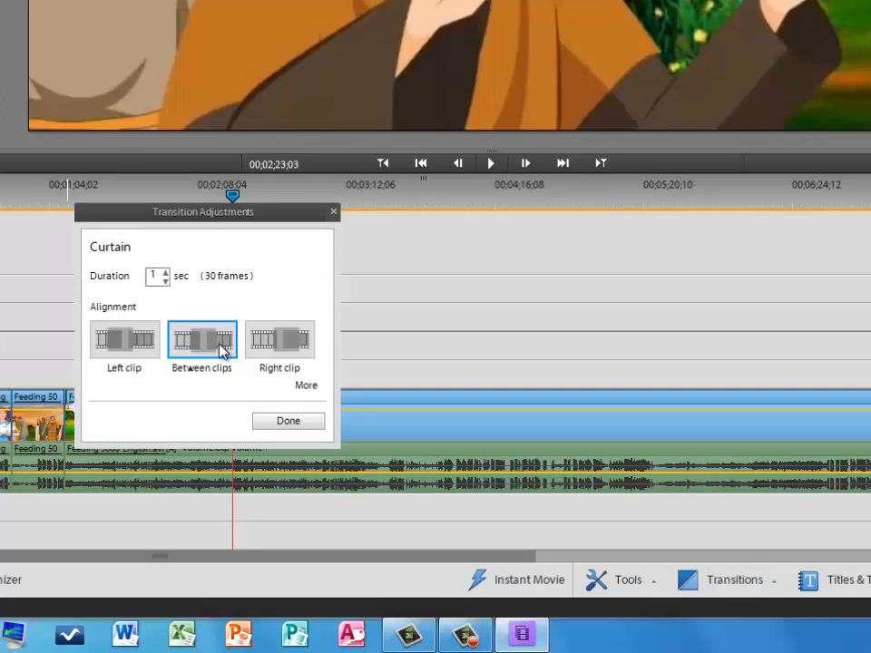
click(287, 421)
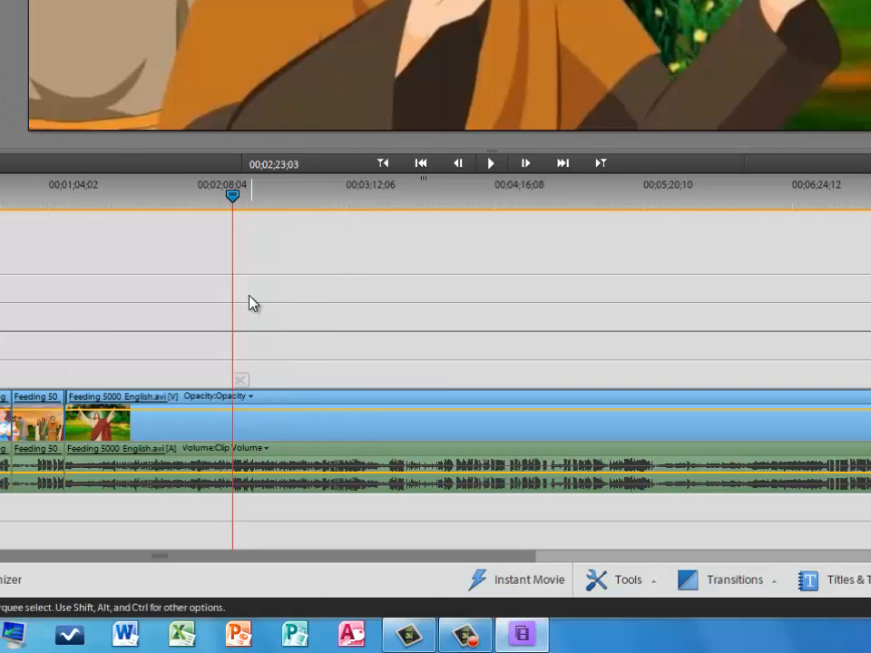
Play the sequence from 00;01;08;01 through the Curtain transition and stop at 00;01;14;29.
drag(231, 197, 60, 240)
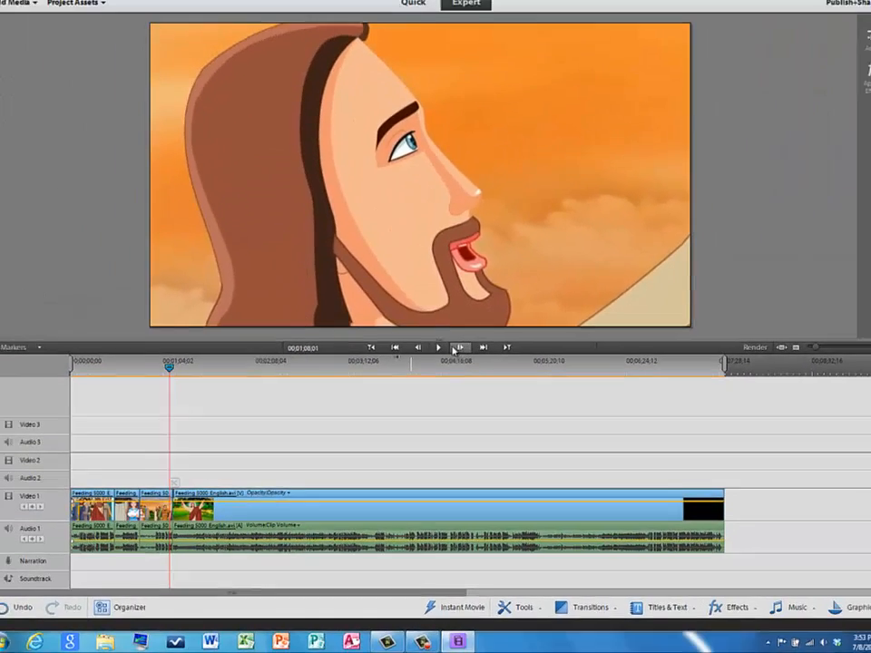
click(491, 164)
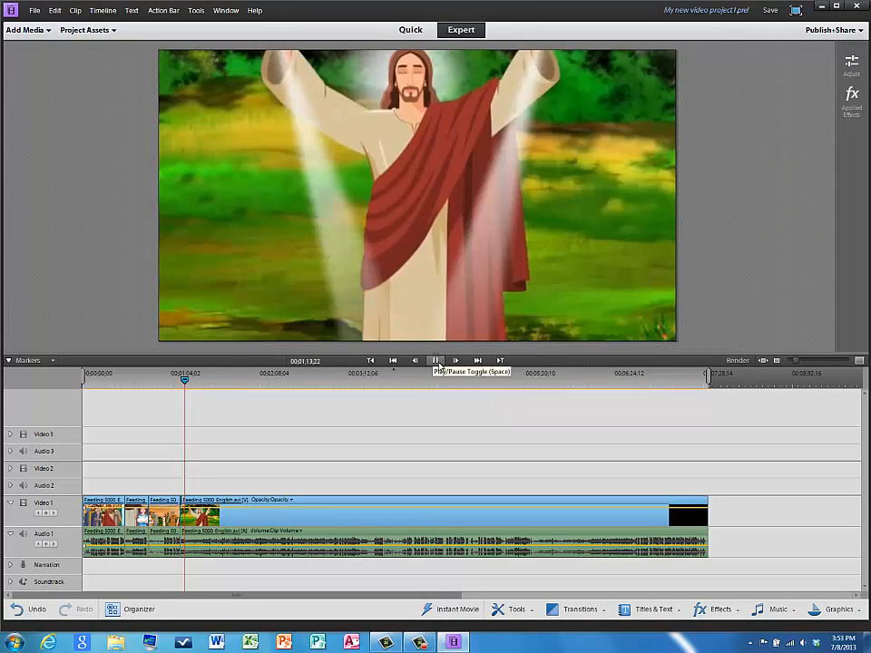
click(436, 361)
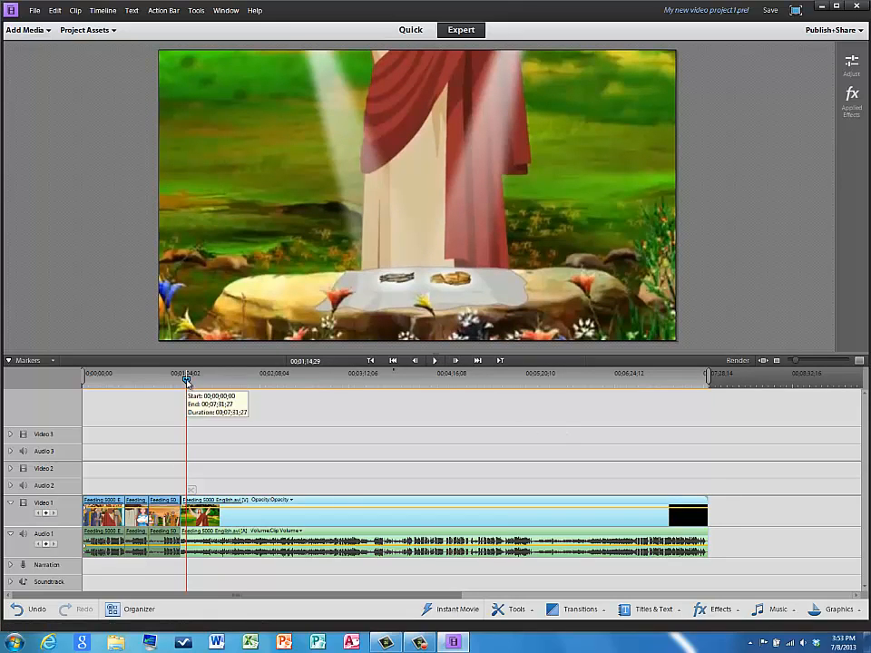
Trim the end of the last clip back to 00;07;26;20 and apply Fade Out Audio and Video to it.
drag(191, 386, 703, 434)
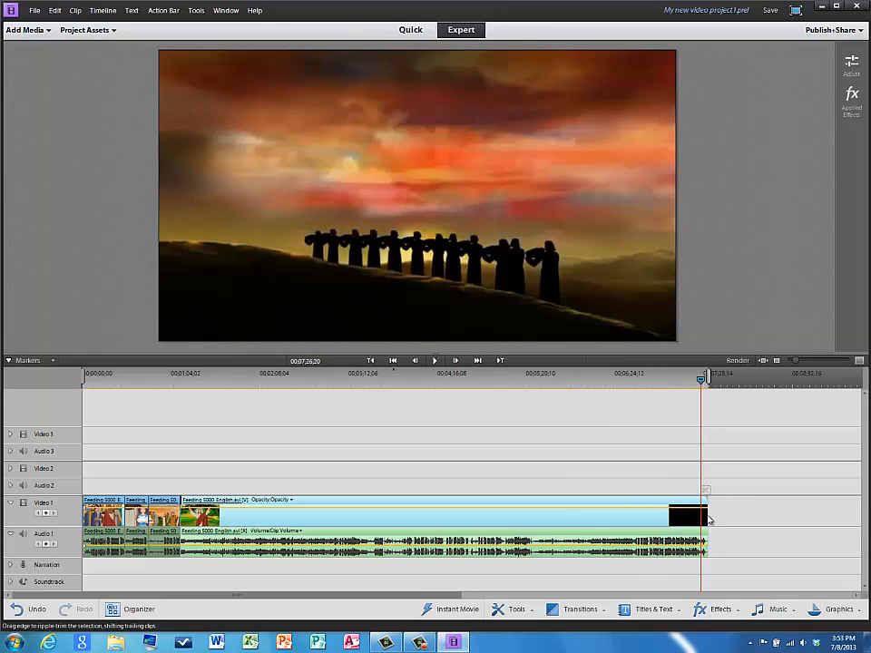
drag(710, 519, 702, 519)
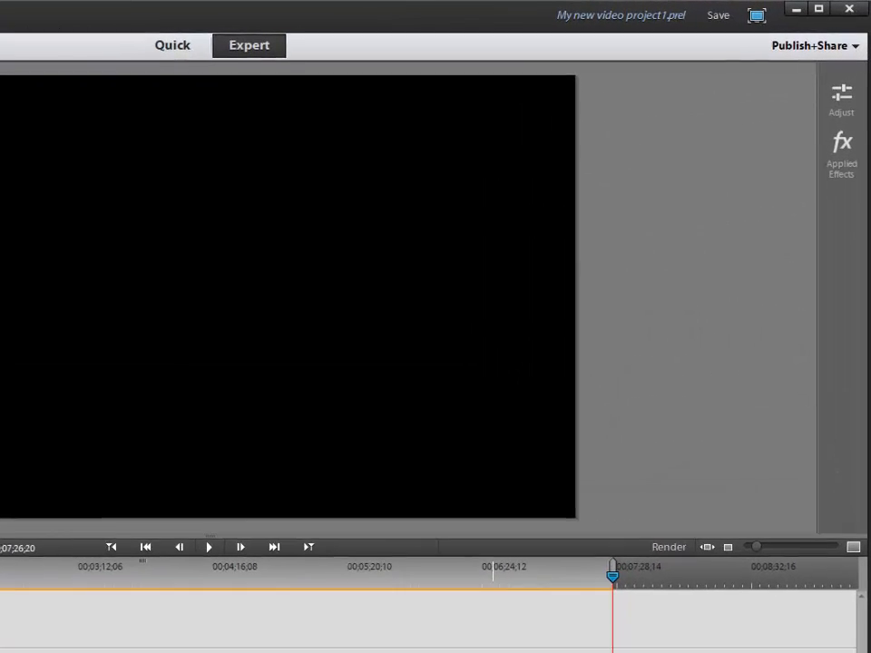
right_click(619, 513)
mouse_move(495, 373)
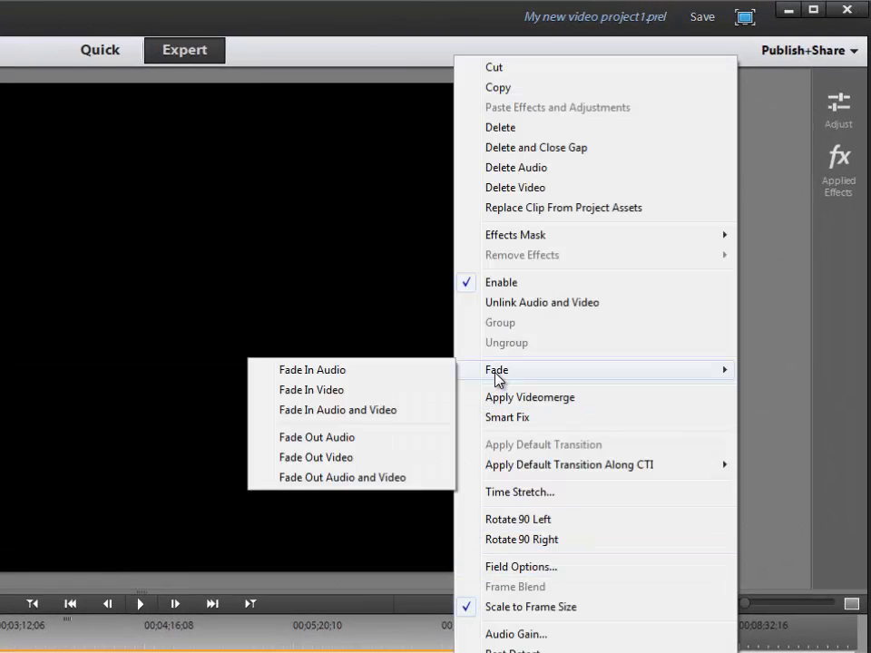
click(348, 478)
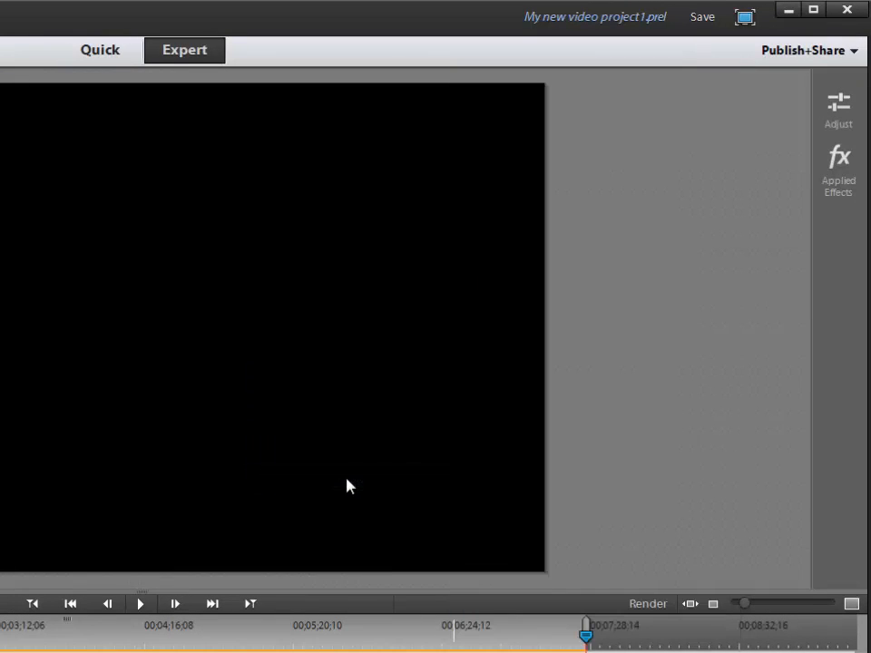